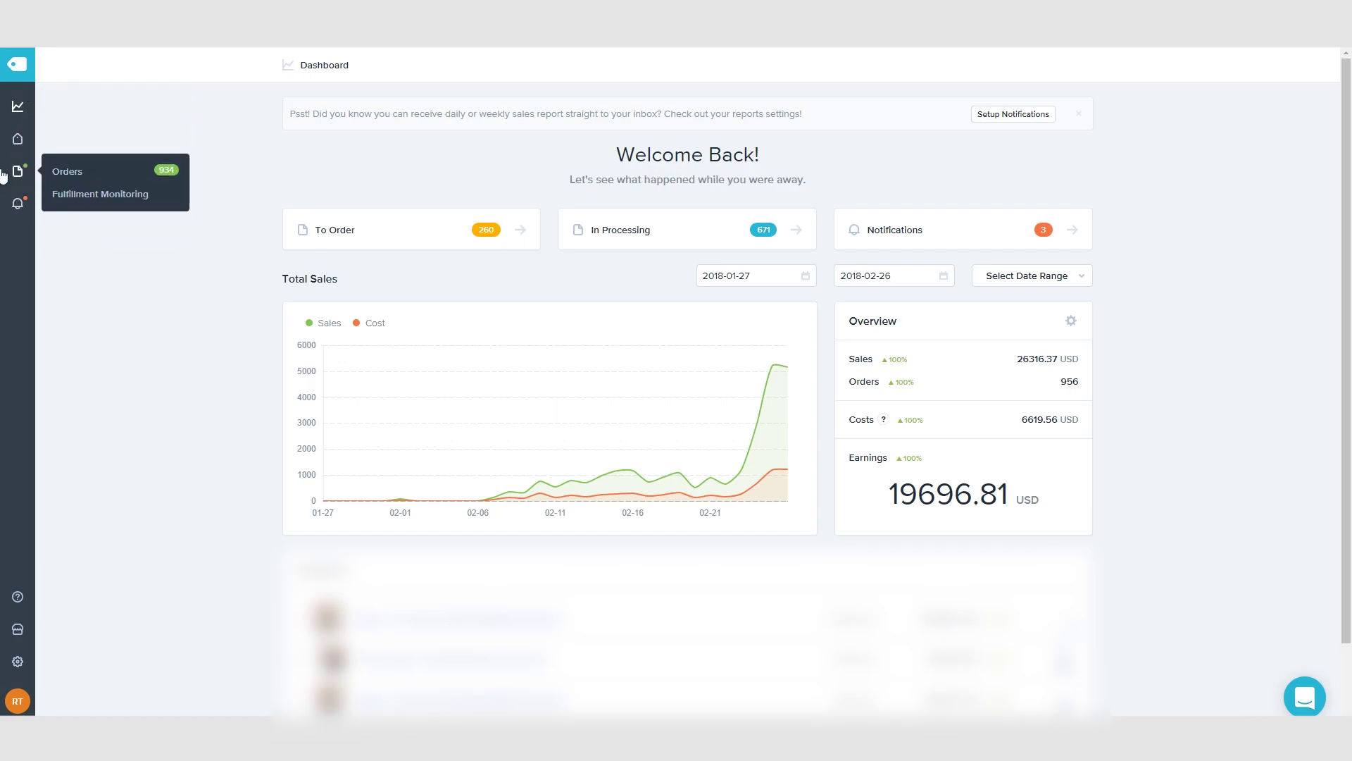
- Open Orders from the sidebar flyout to list pending 'To Order' orders
left_click(68, 172)
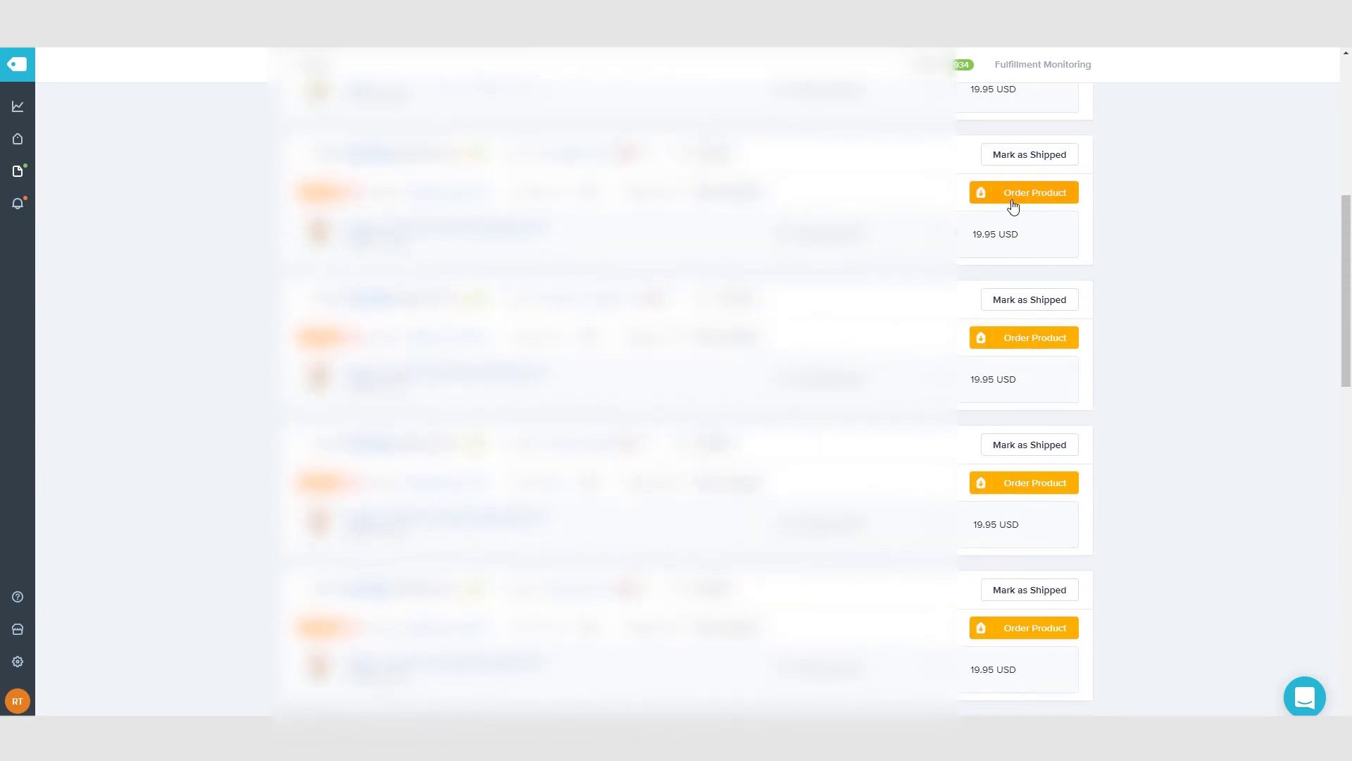
scroll(1068, 213, "up", 3)
scroll(1168, 86, "down", 5)
scroll(1168, 84, "down", 3)
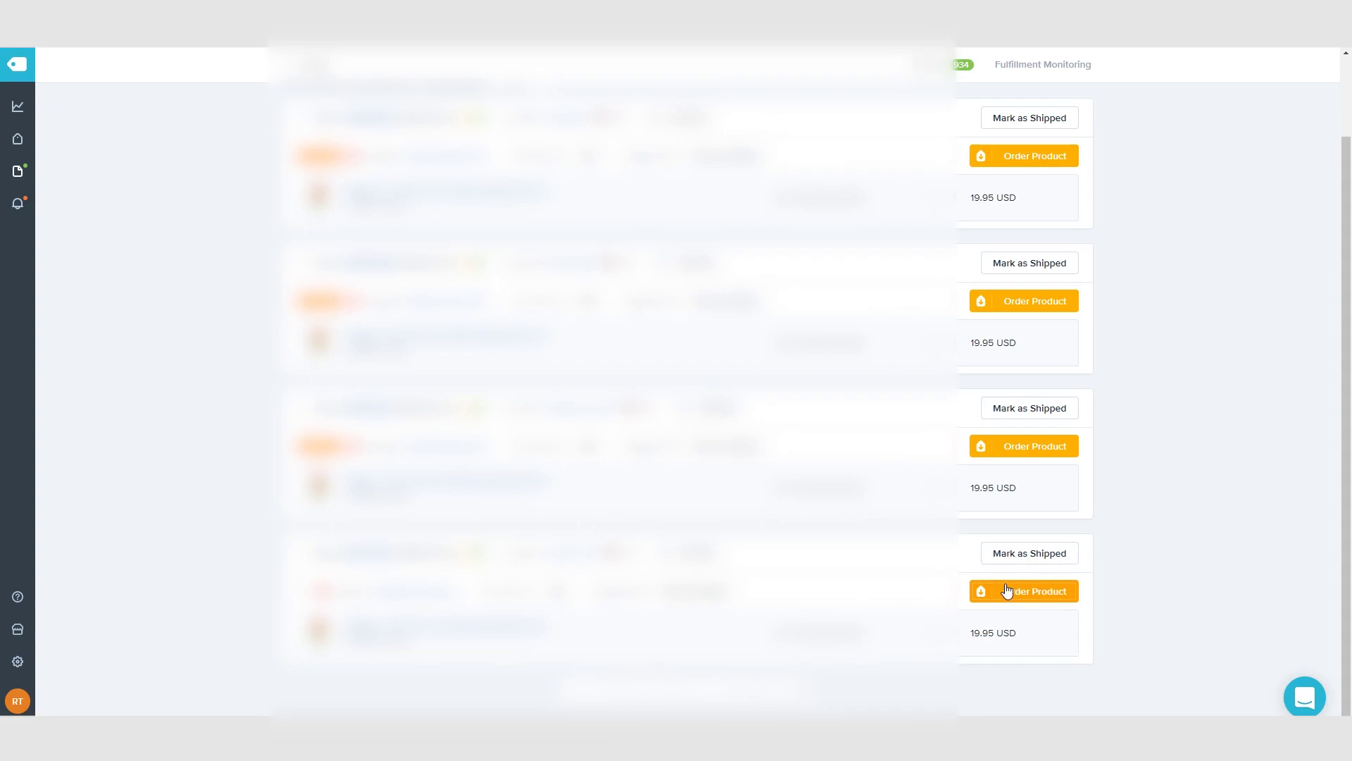
scroll(1020, 605, "up", 2)
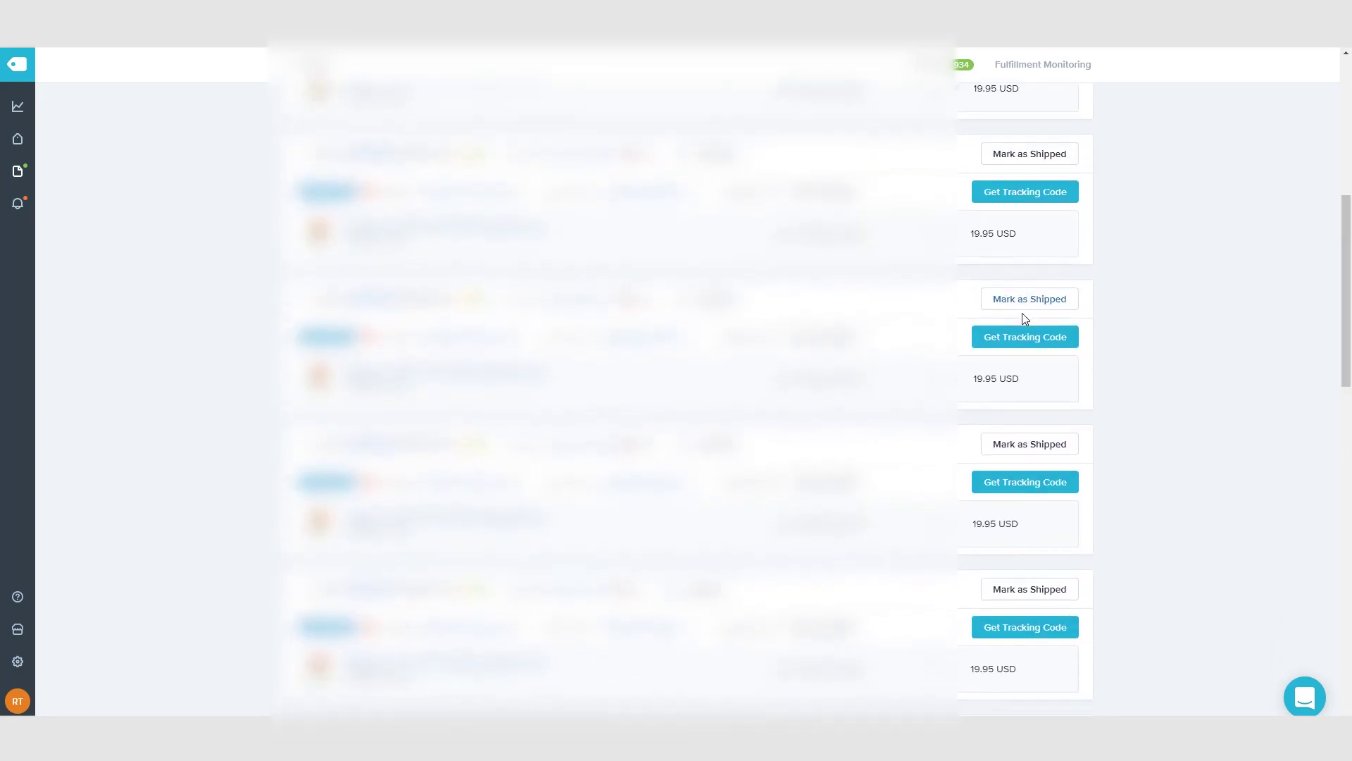
scroll(1021, 317, "down", 1)
scroll(1135, 522, "up", 1)
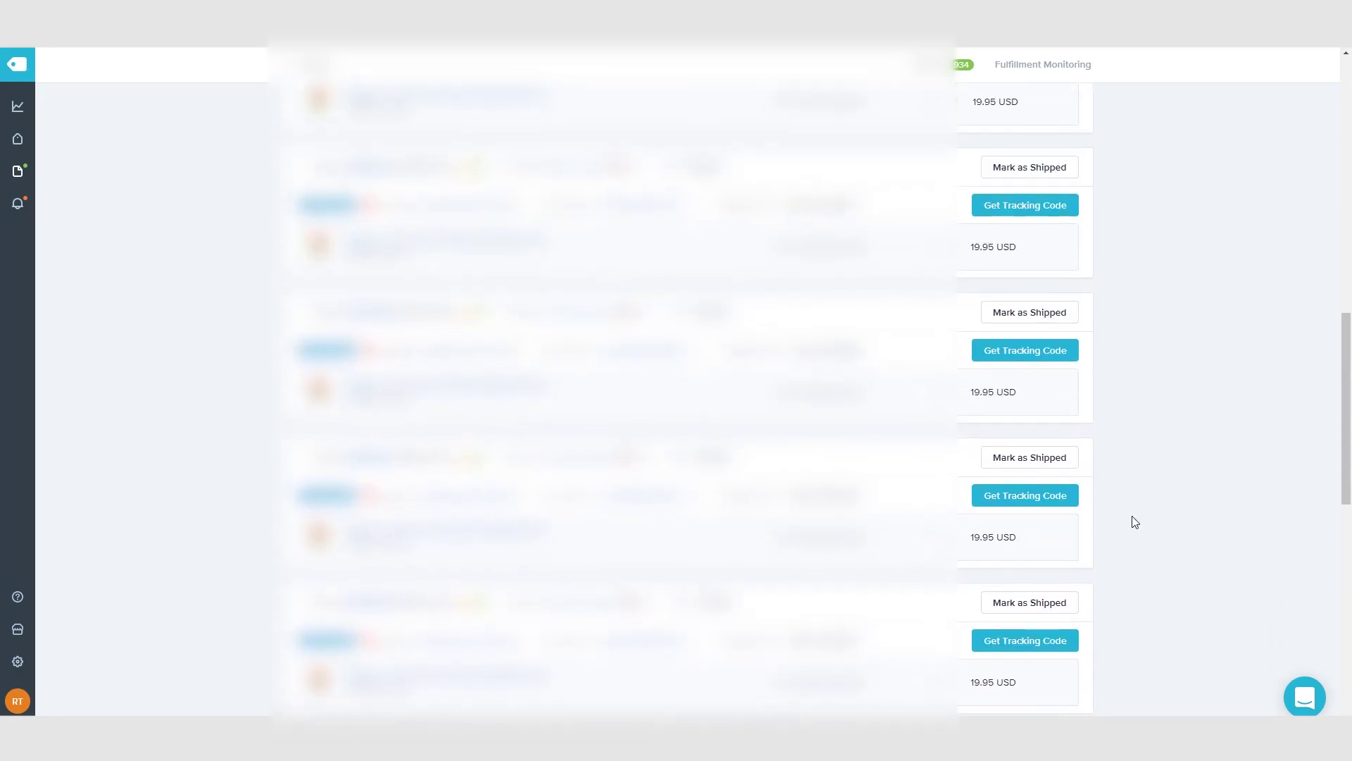
scroll(1135, 522, "up", 4)
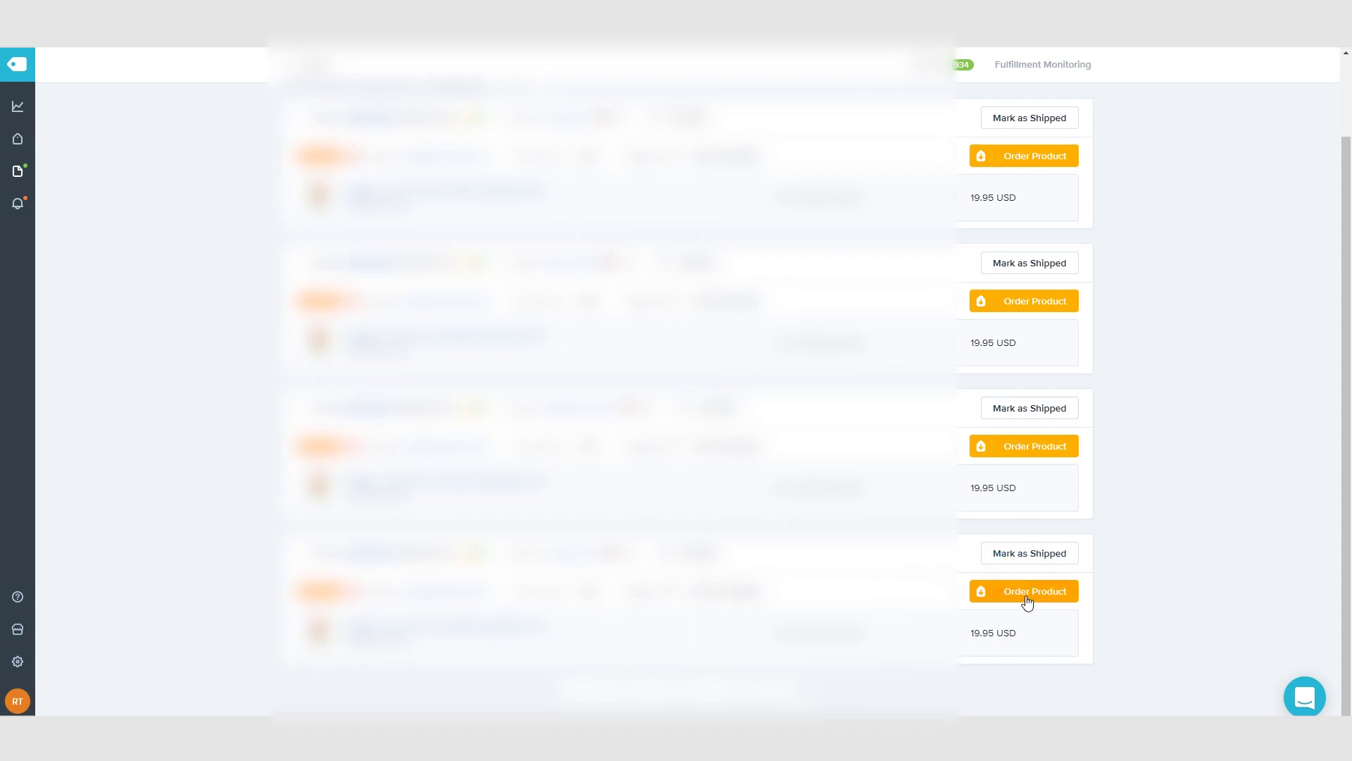
scroll(1031, 602, "up", 2)
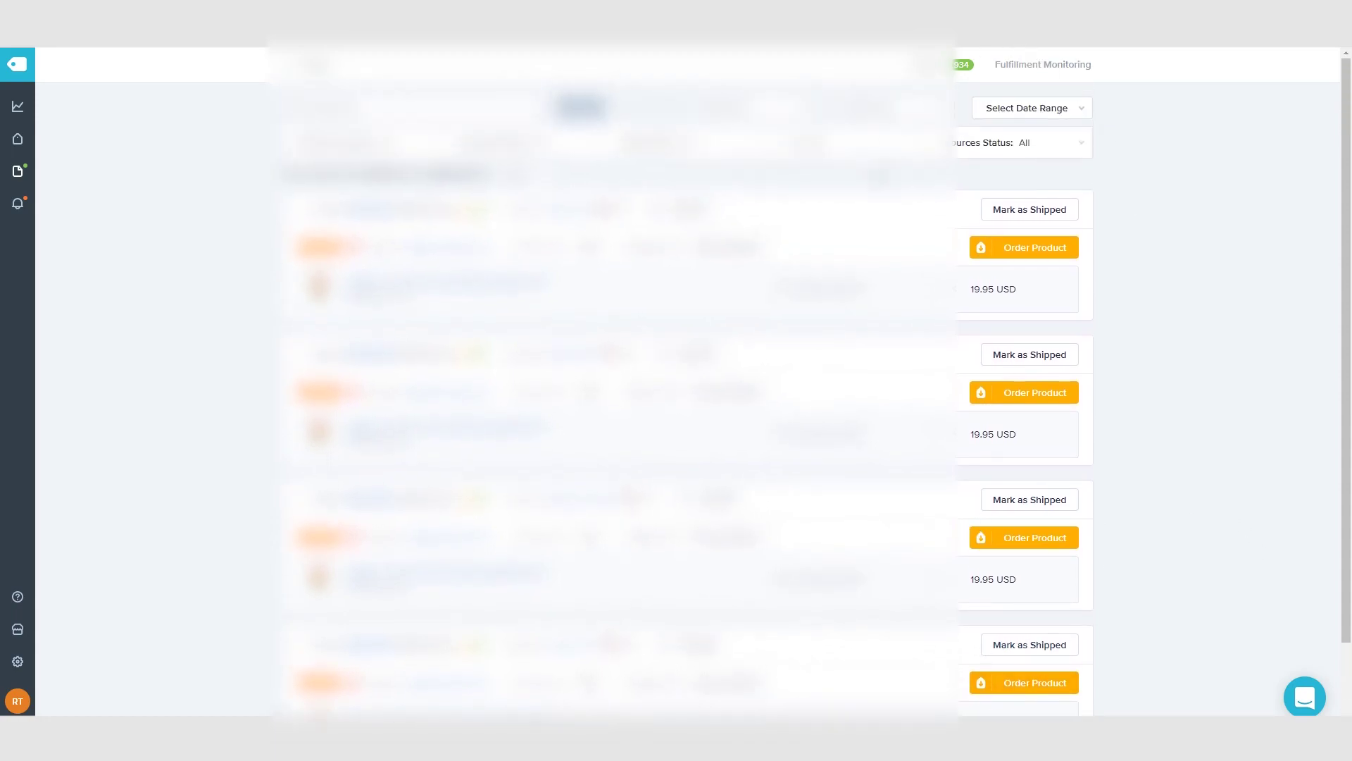
scroll(1075, 454, "down", 2)
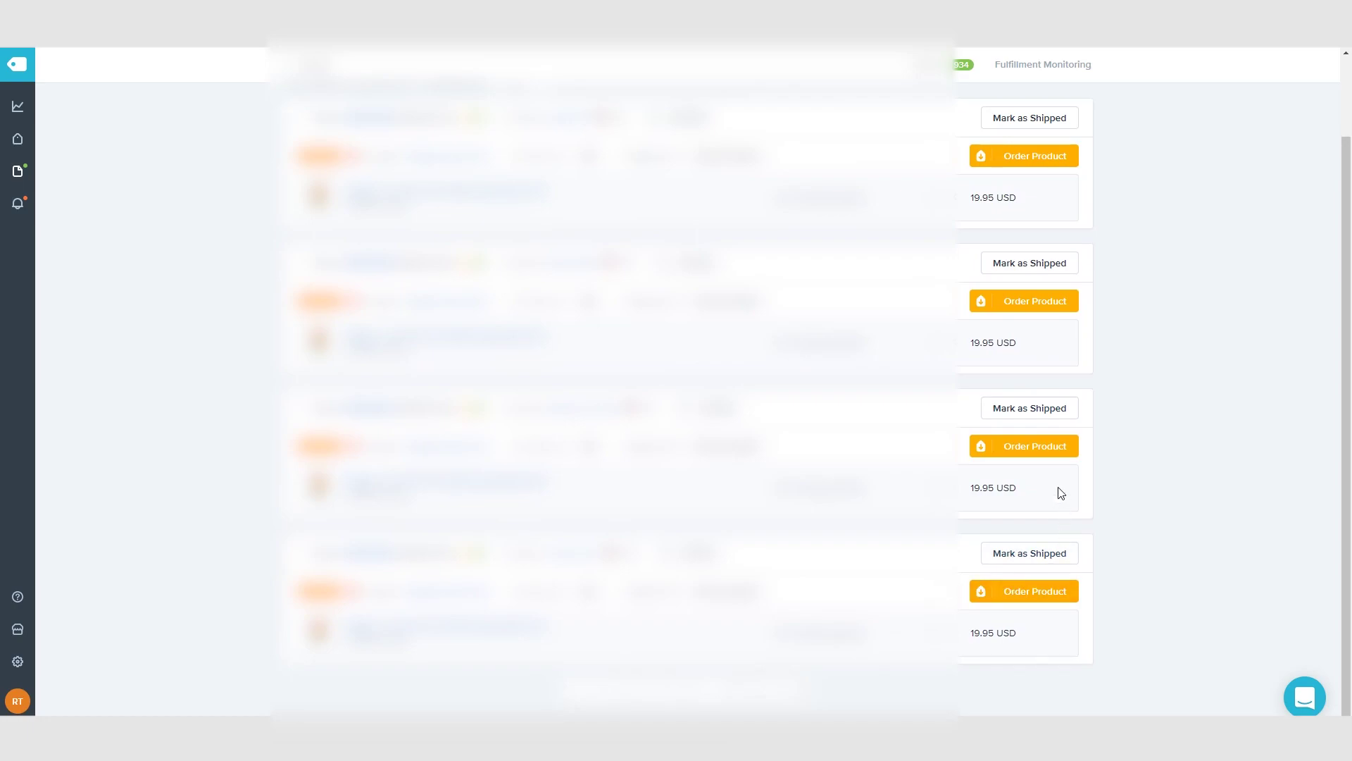